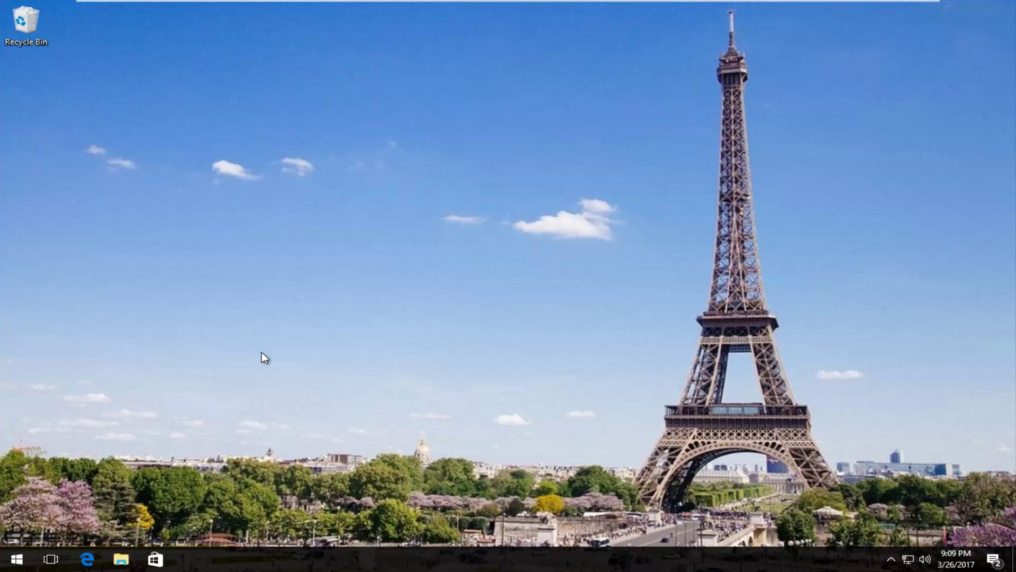
Run a Google search for 'whatsapp' in Edge to reach the official WhatsApp result.
{"action": "left_click", "coordinate": [92, 552]}
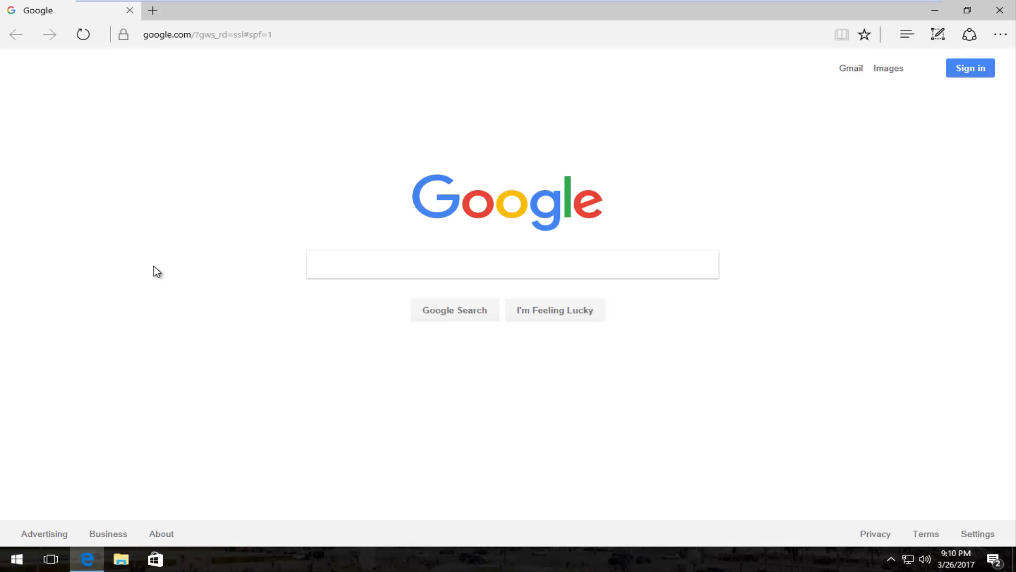
{"action": "left_click", "coordinate": [350, 267]}
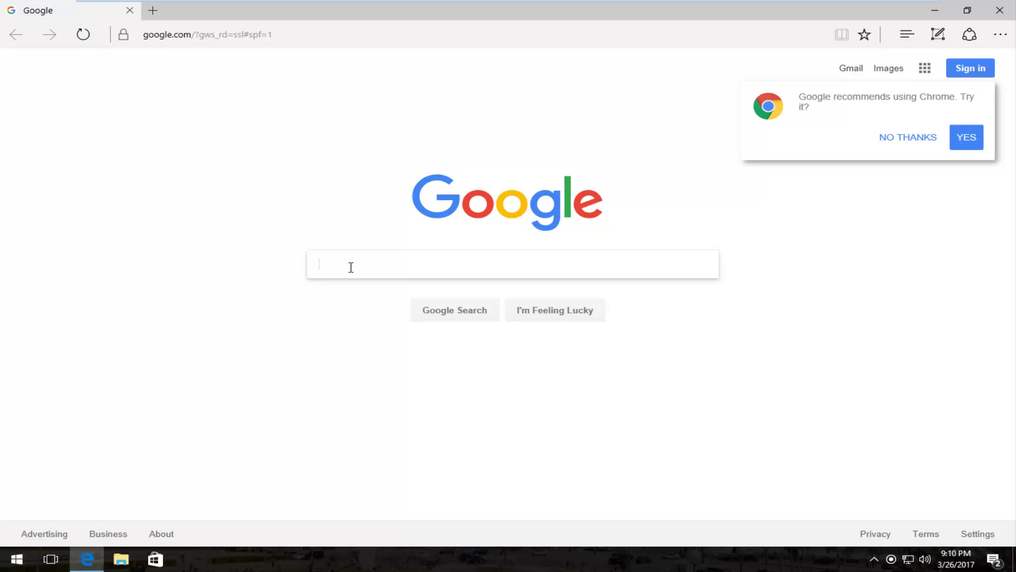
{"action": "type", "text": "whatsapp"}
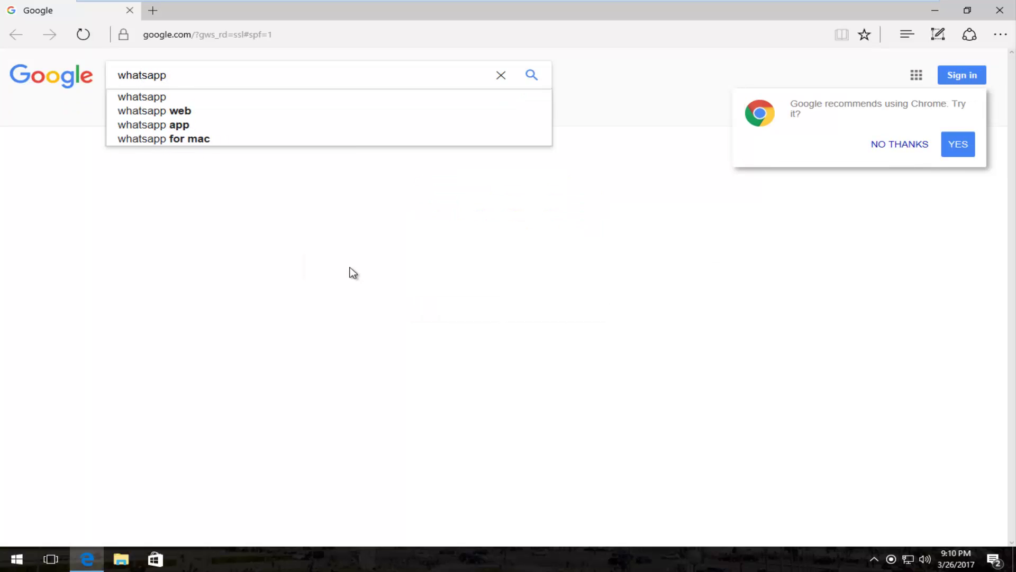
{"action": "key", "text": "Return"}
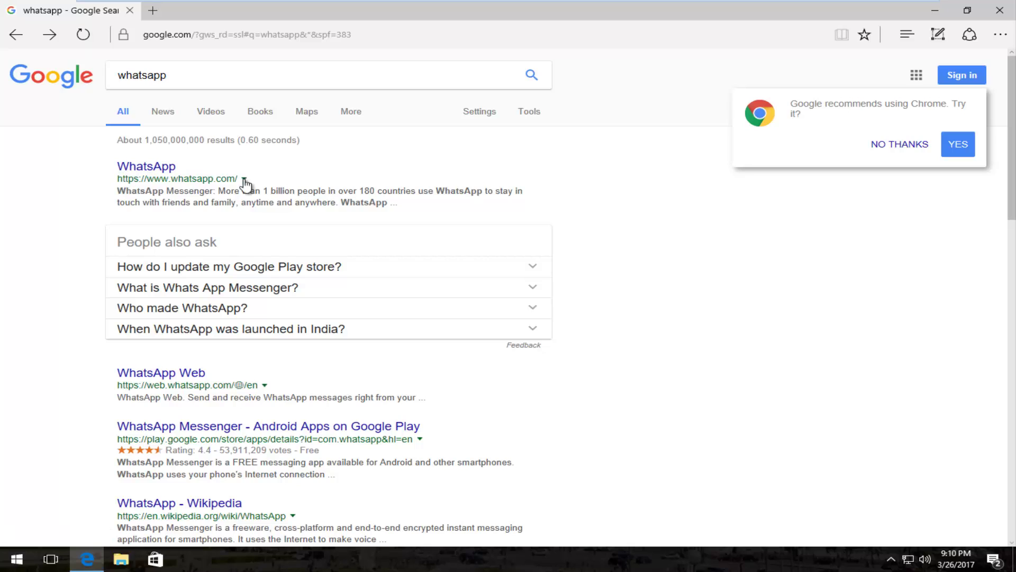
Go from the whatsapp.com result to its 'Mac or Windows PC' download page.
{"action": "left_click", "coordinate": [155, 169]}
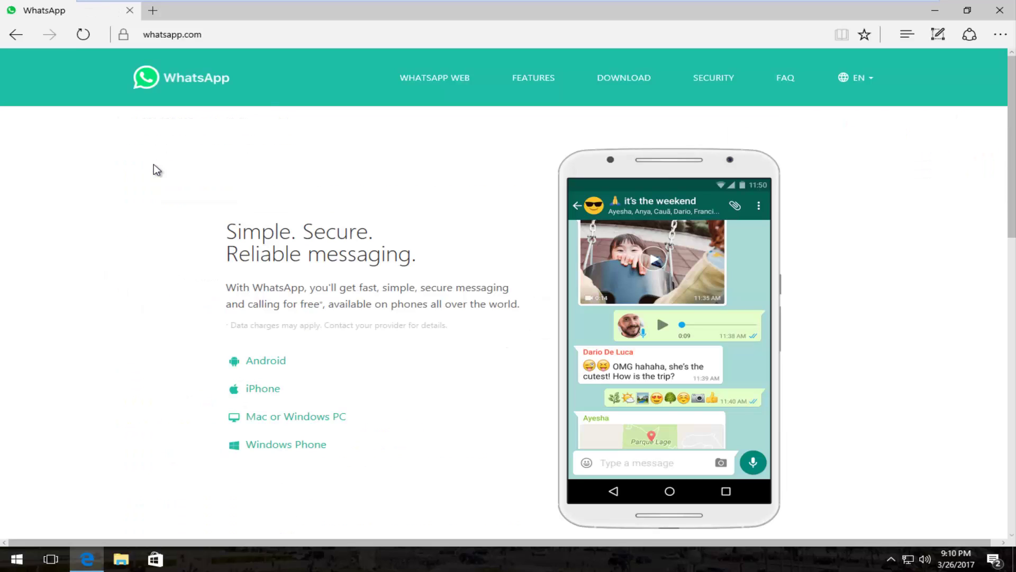
{"action": "left_click", "coordinate": [271, 421]}
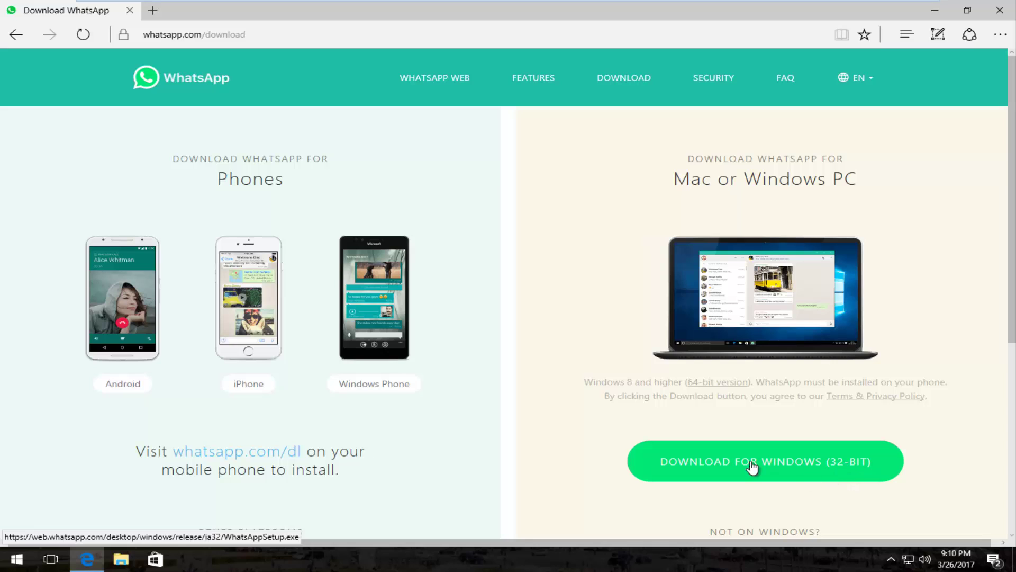
Download the Windows (32-bit) installer WhatsAppSetup.exe and save it to the computer.
{"action": "left_click", "coordinate": [731, 468]}
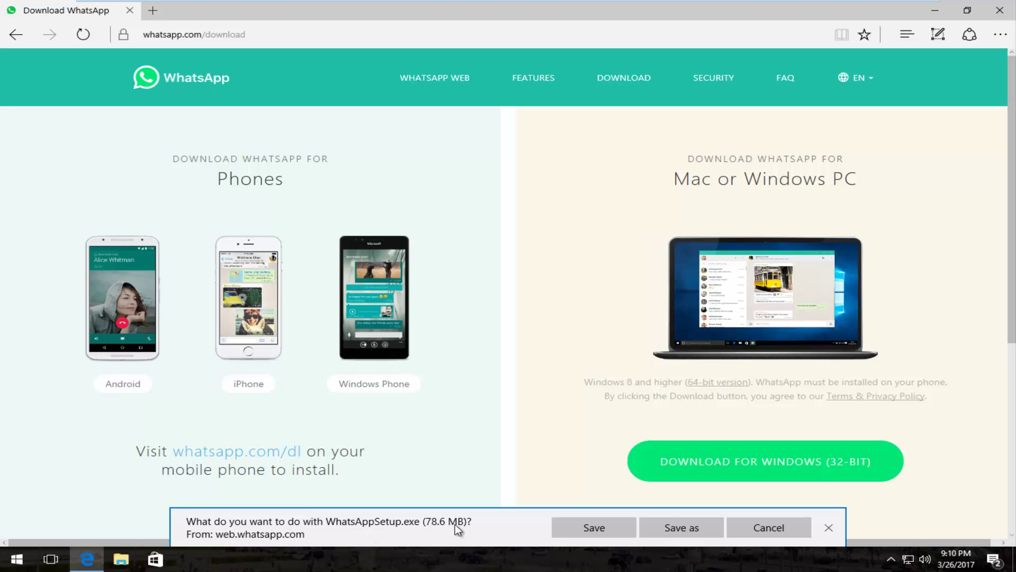
{"action": "left_click", "coordinate": [570, 528]}
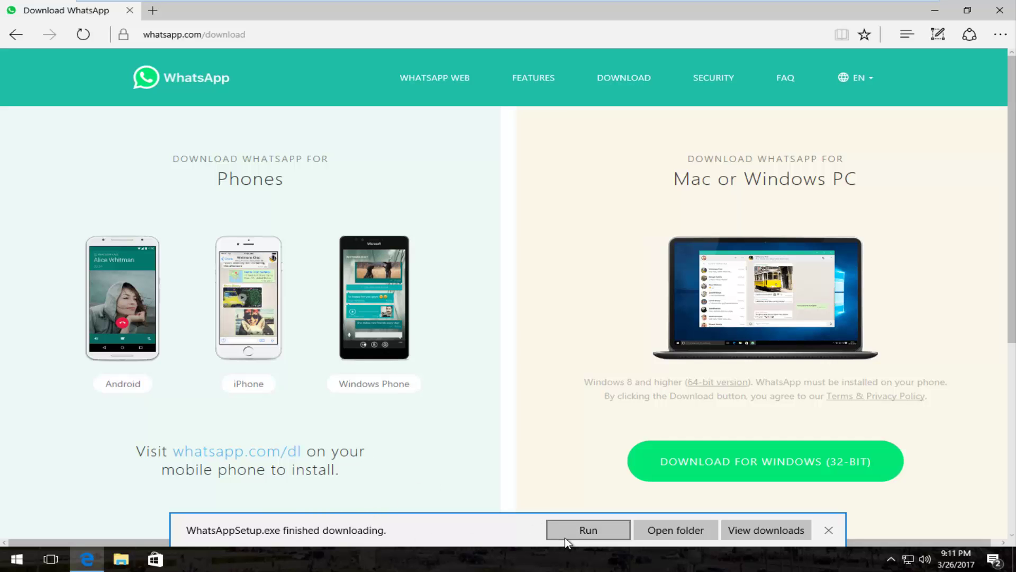
Run the downloaded WhatsAppSetup.exe and minimize Edge to leave the desktop showing.
{"action": "left_click", "coordinate": [575, 531]}
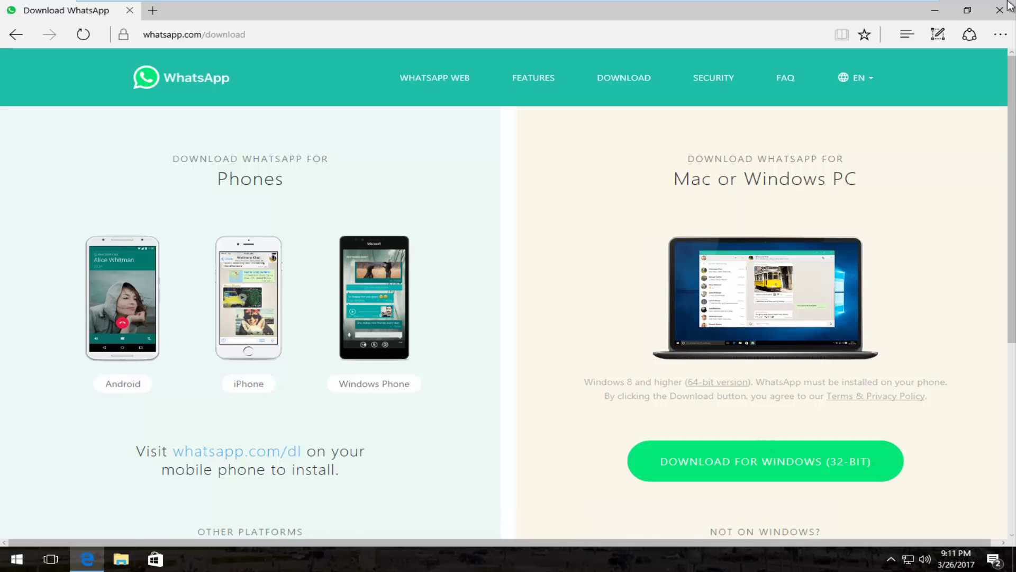
{"action": "left_click", "coordinate": [935, 12]}
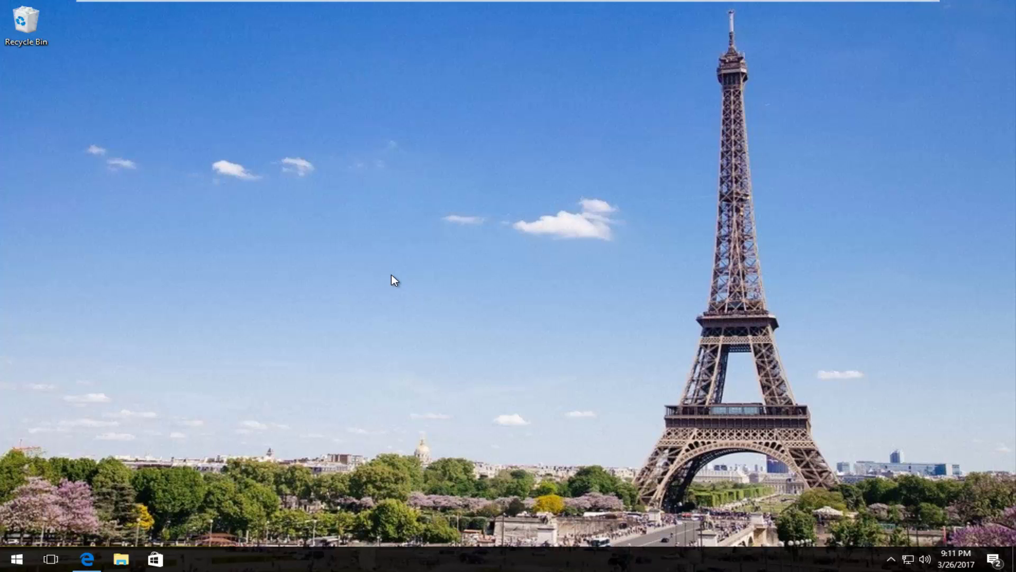
{"action": "left_click", "coordinate": [99, 563]}
Minimize the Edge window again while the WhatsApp installer finishes.
{"action": "left_click", "coordinate": [99, 563]}
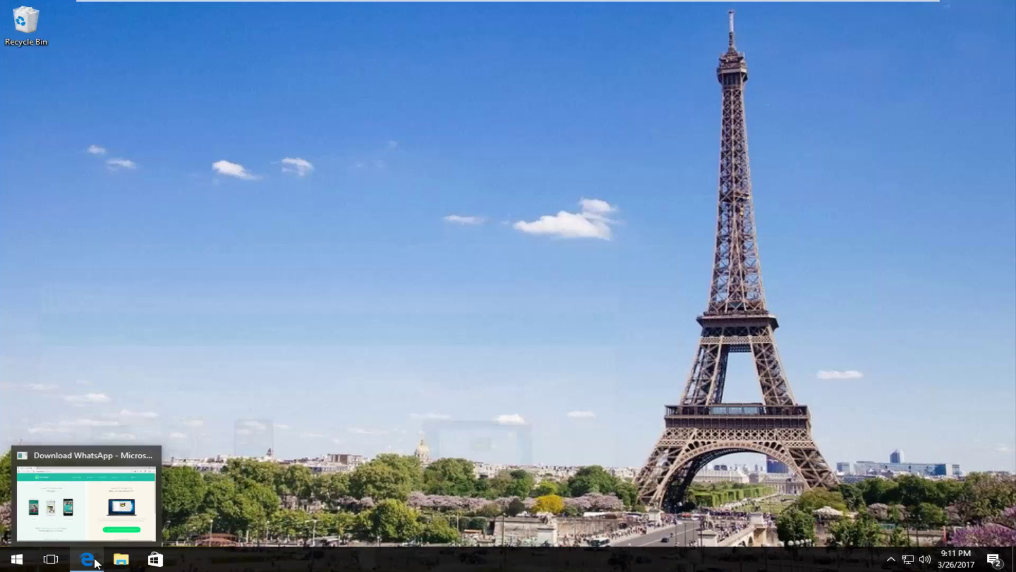